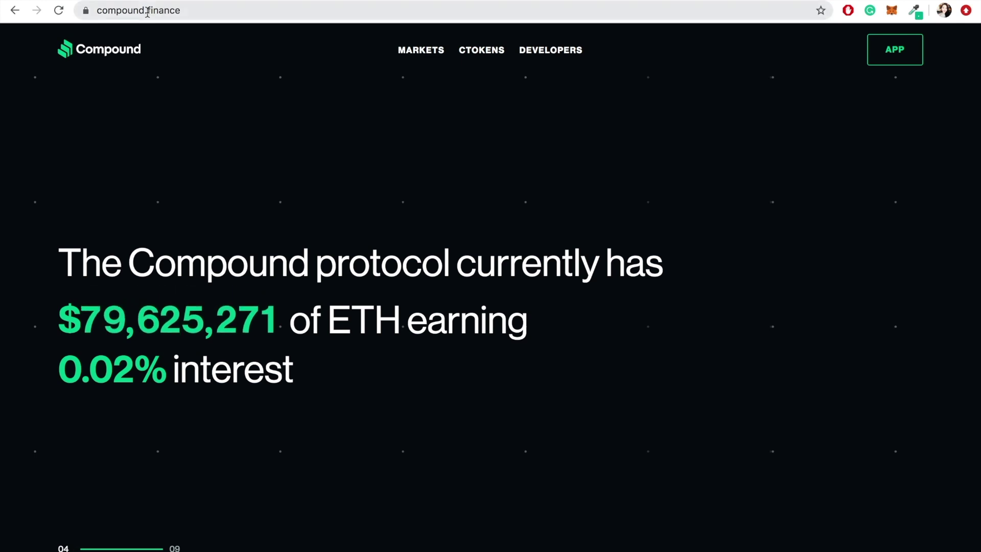
Open the Compound app and connect the Metamask wallet to it.
click(902, 49)
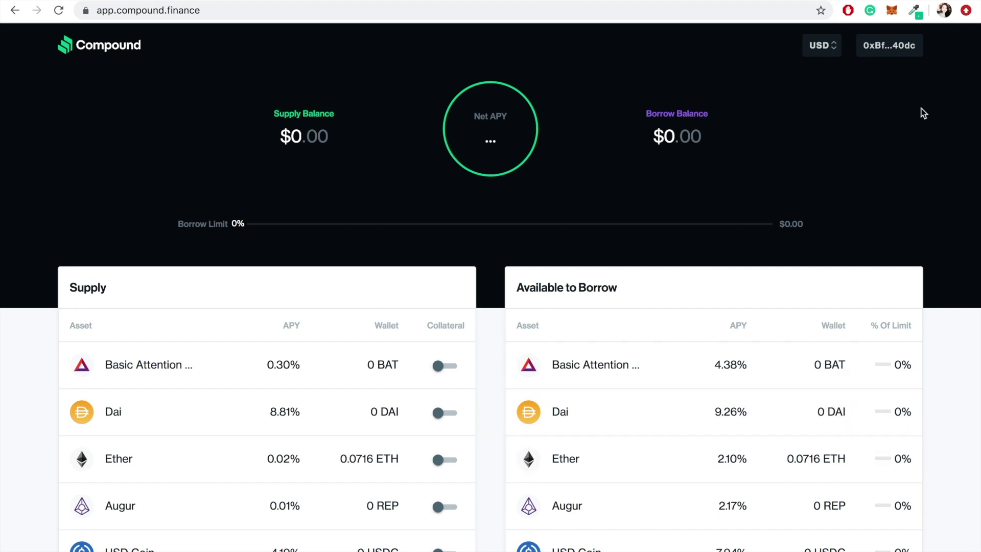
click(900, 51)
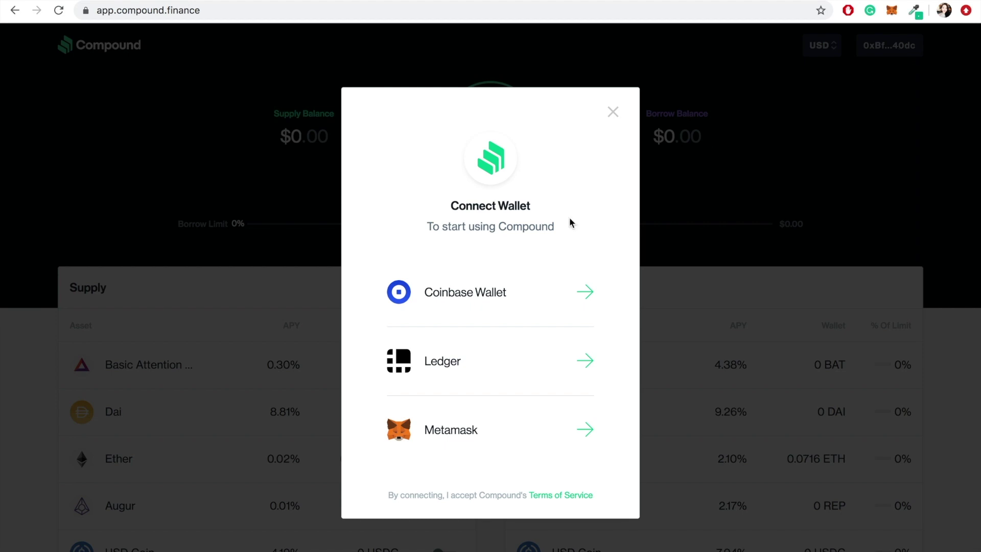
click(472, 432)
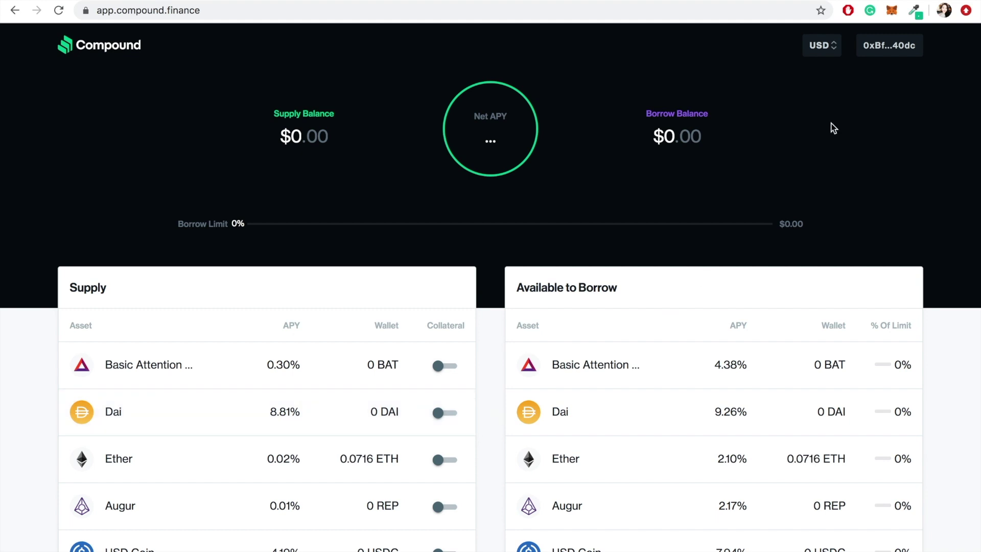
Check the MetaMask account's balance and review the borrow limit and the Supply and Available to Borrow markets.
click(891, 11)
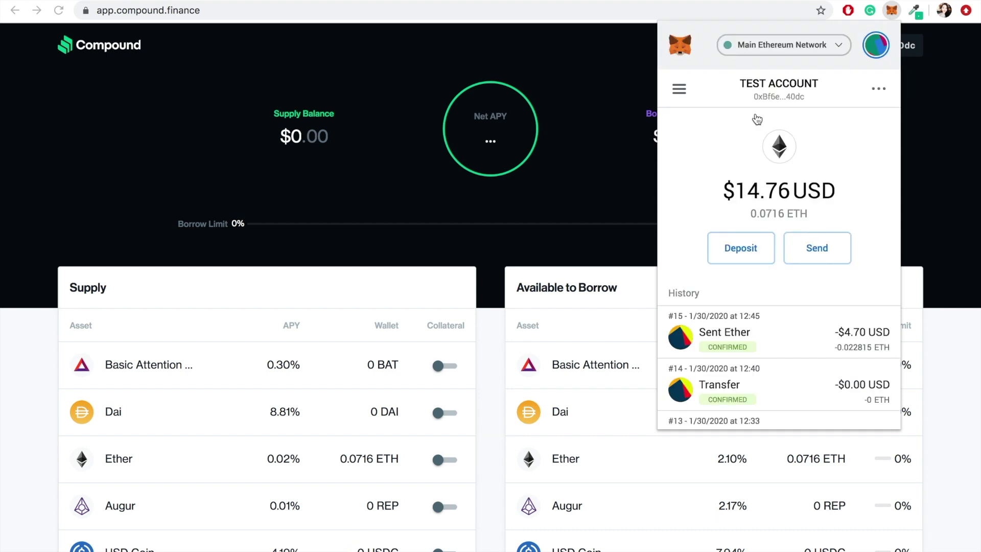
click(629, 197)
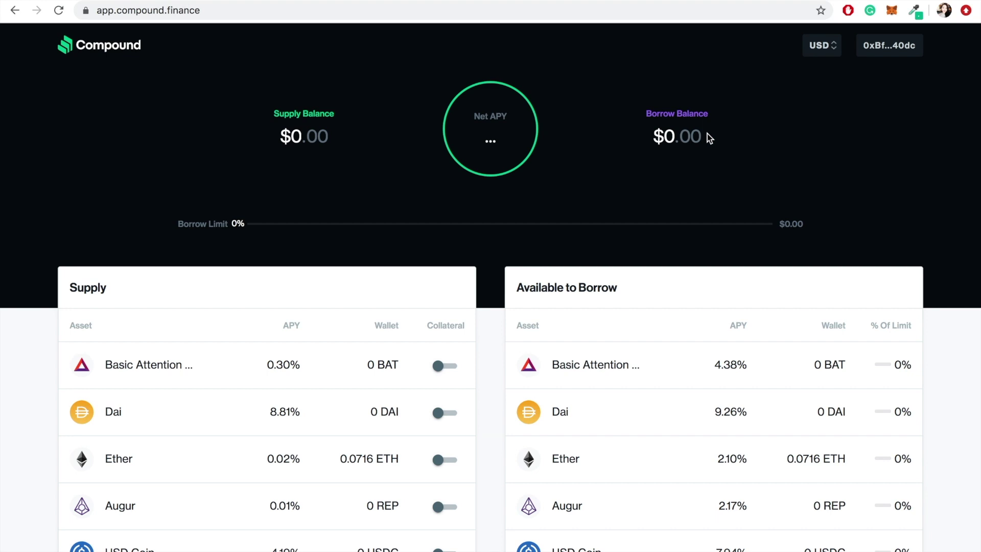
drag(246, 224, 183, 224)
click(174, 226)
scroll(164, 231, down, 2)
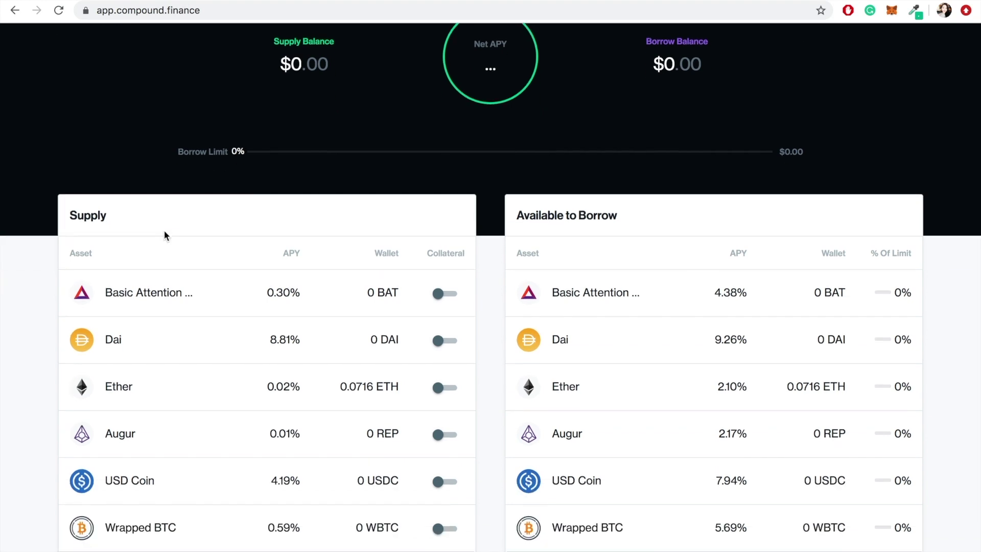
scroll(122, 194, down, 2)
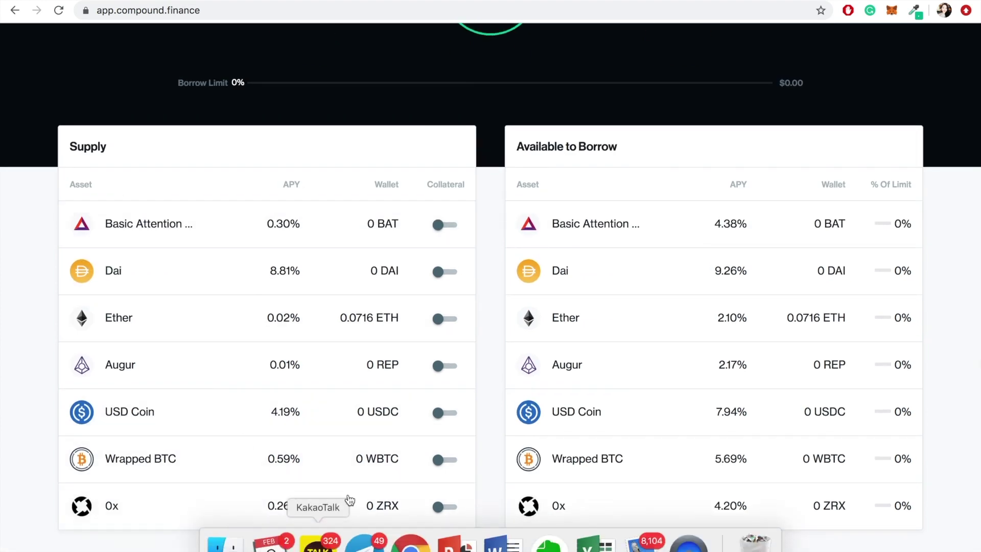
scroll(390, 429, up, 1)
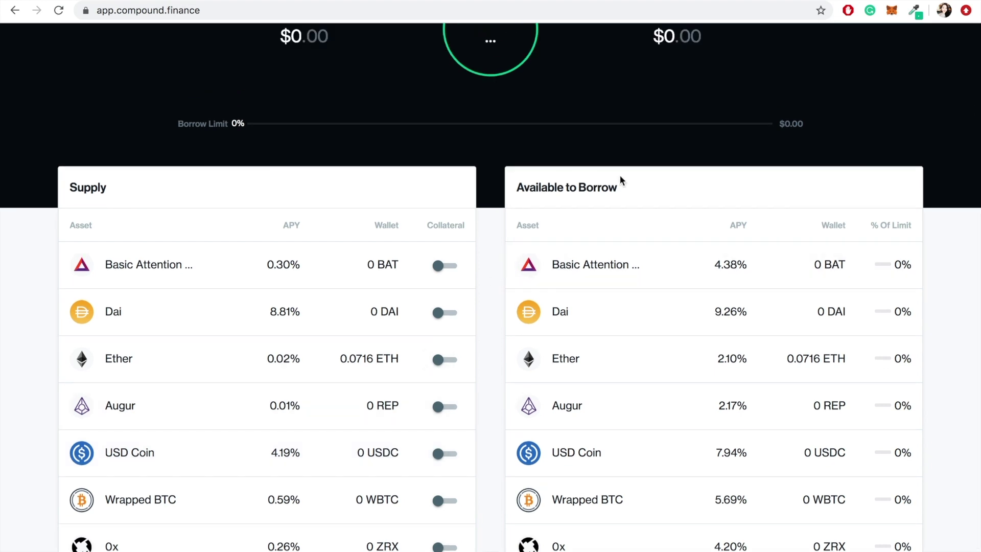
scroll(623, 234, down, 1)
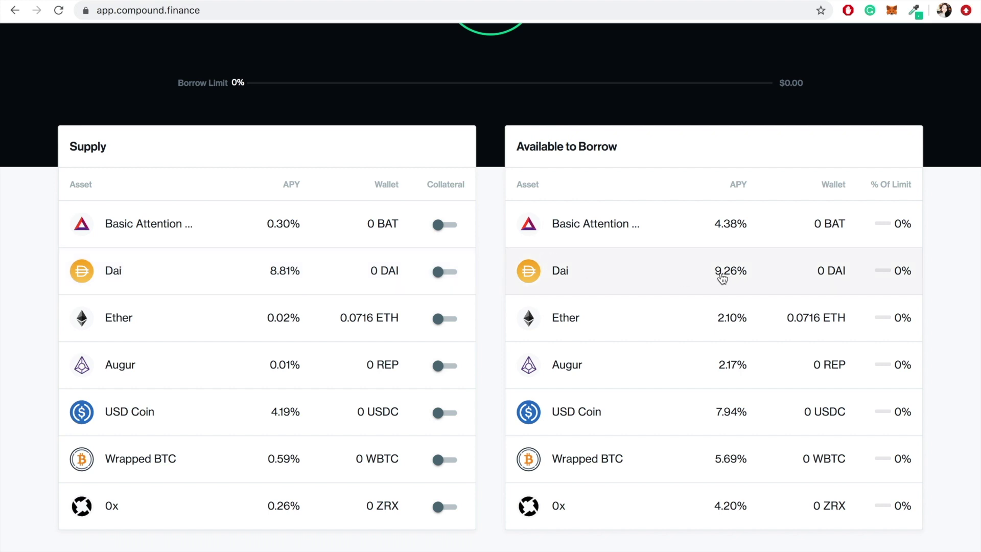
View Dai's supply details without enabling it, and check the funds held in the MetaMask wallet.
click(419, 281)
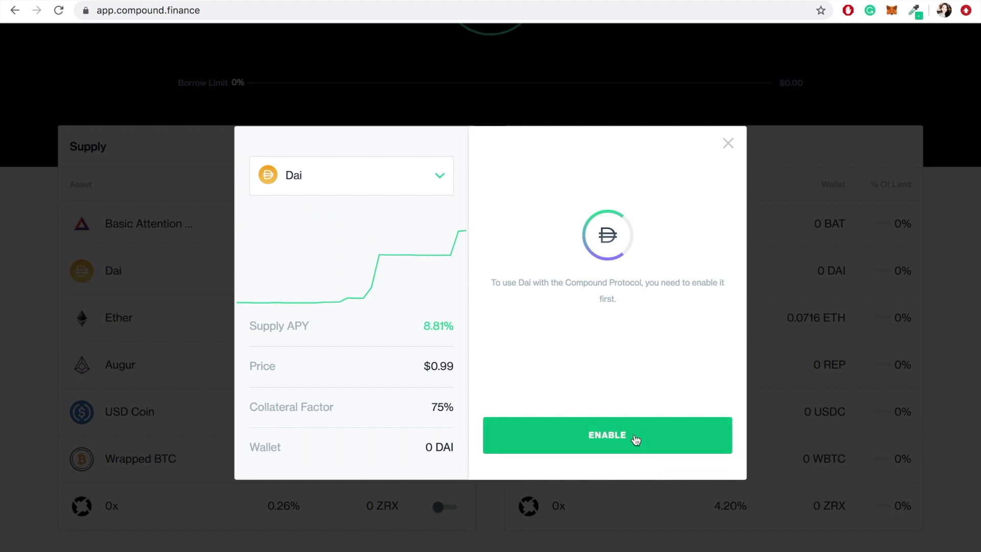
click(728, 143)
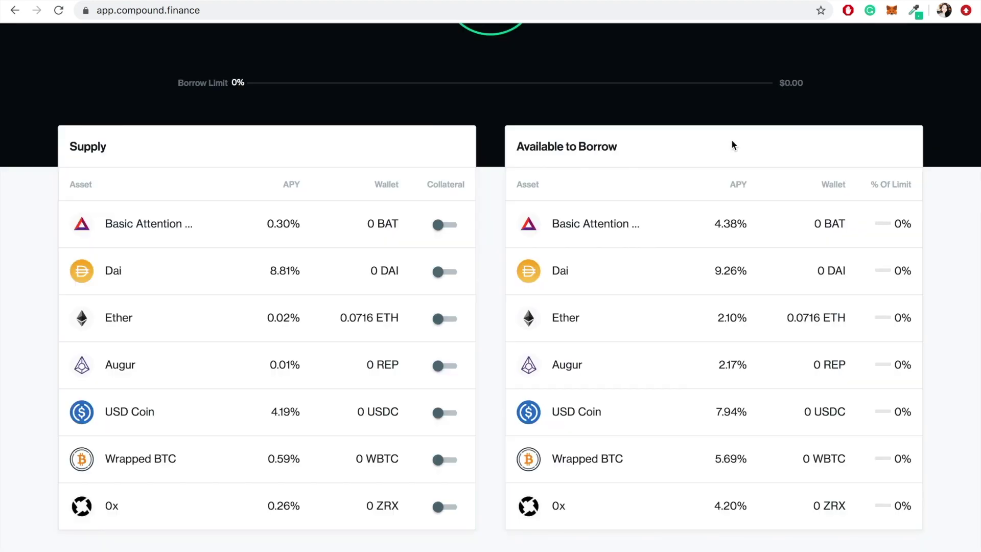
click(891, 10)
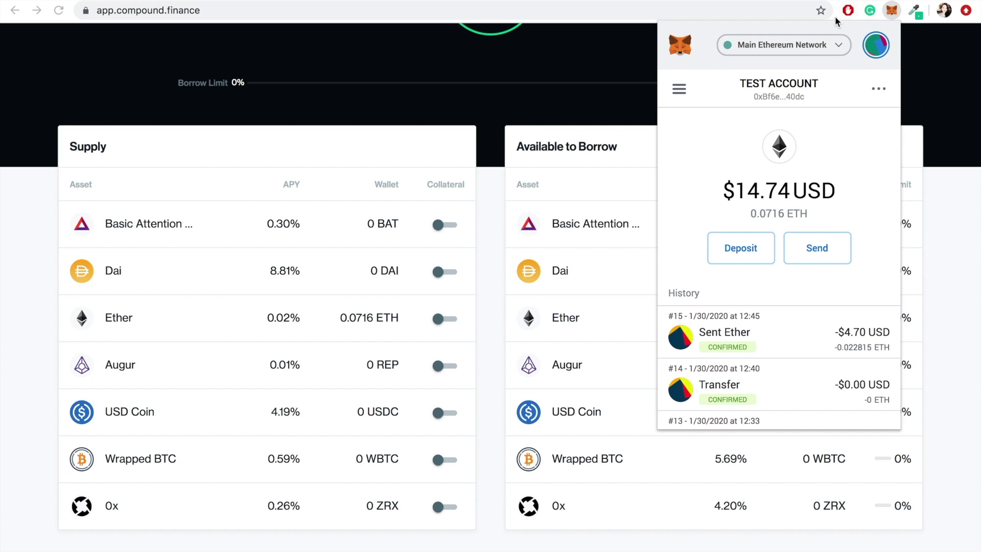
click(741, 41)
click(389, 93)
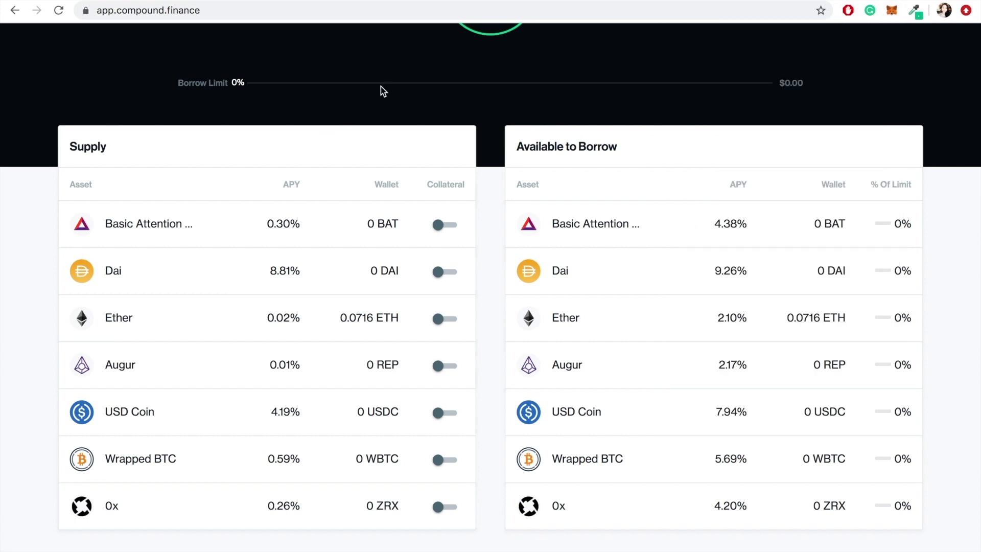
Examine the exchanges trading Multi-collateral DAI on CoinMarketCap, and bring up the DAI/ETH swap page.
click(278, 1)
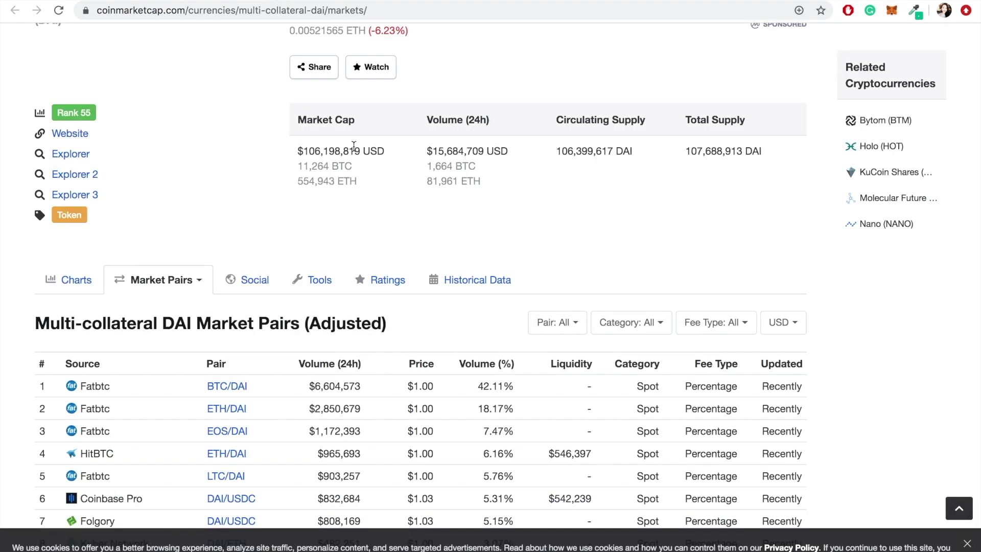
scroll(354, 146, up, 4)
scroll(353, 145, down, 6)
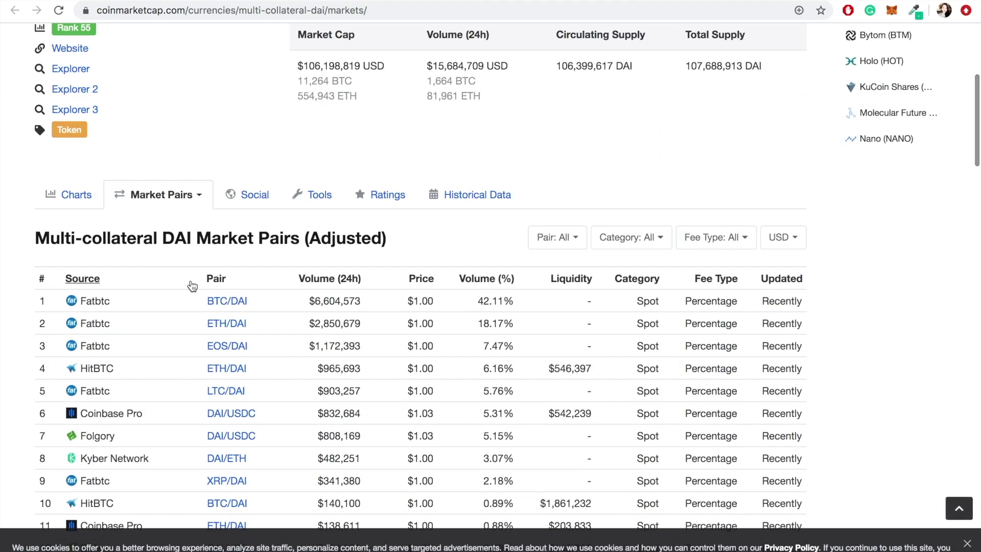
scroll(191, 282, down, 3)
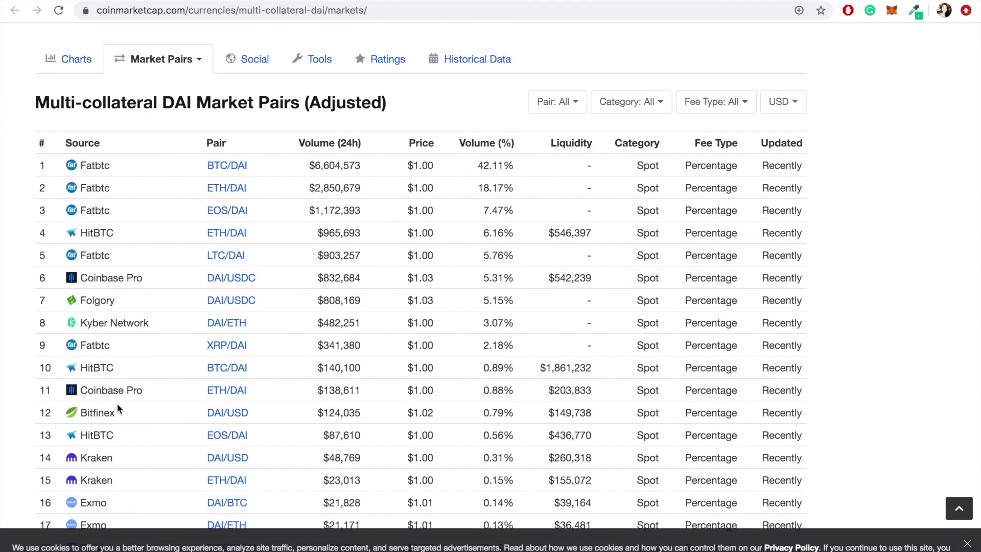
scroll(118, 409, down, 5)
scroll(117, 408, up, 4)
scroll(118, 408, up, 1)
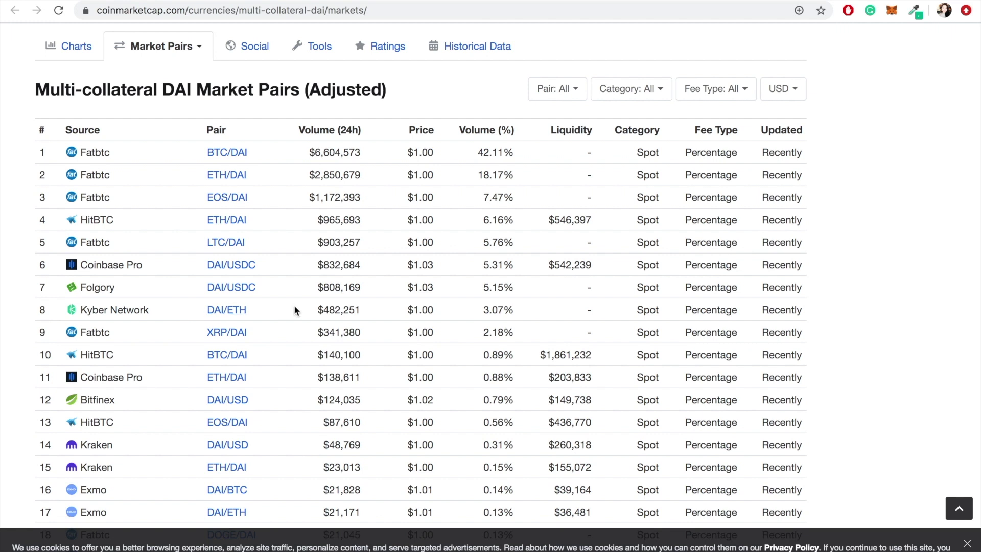
mouse_move(401, 3)
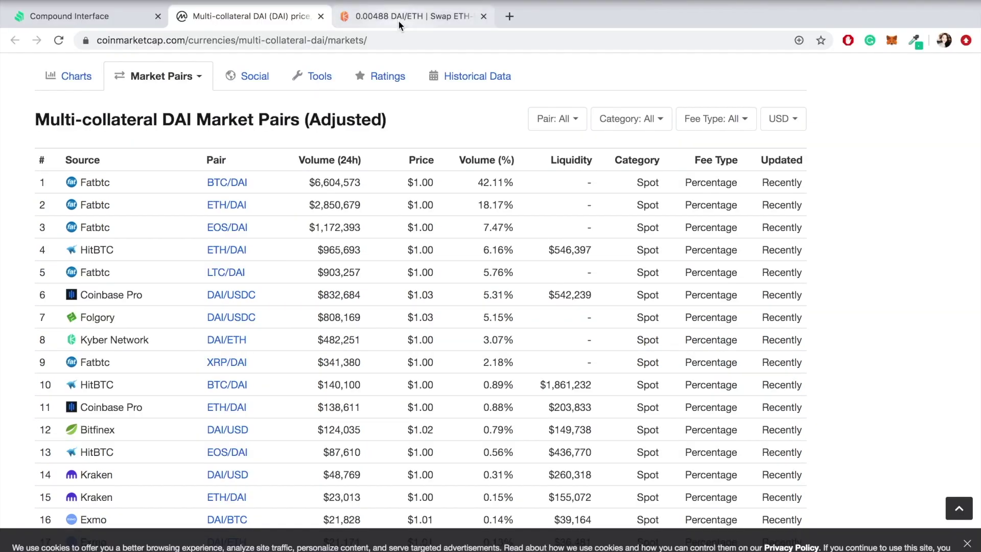
click(398, 20)
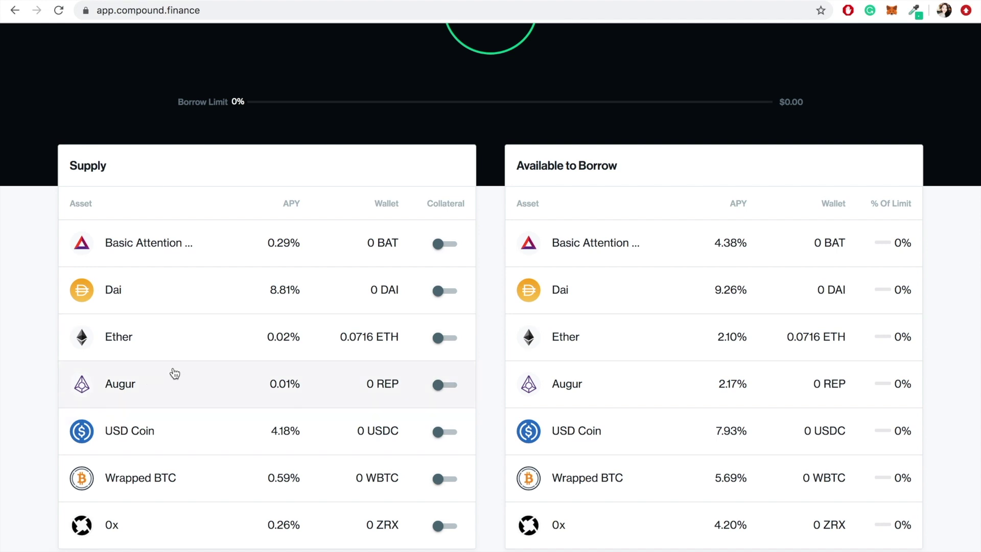
In Compound's Ether market, look at the withdraw view and submit a supply of 0.02 ETH.
click(203, 349)
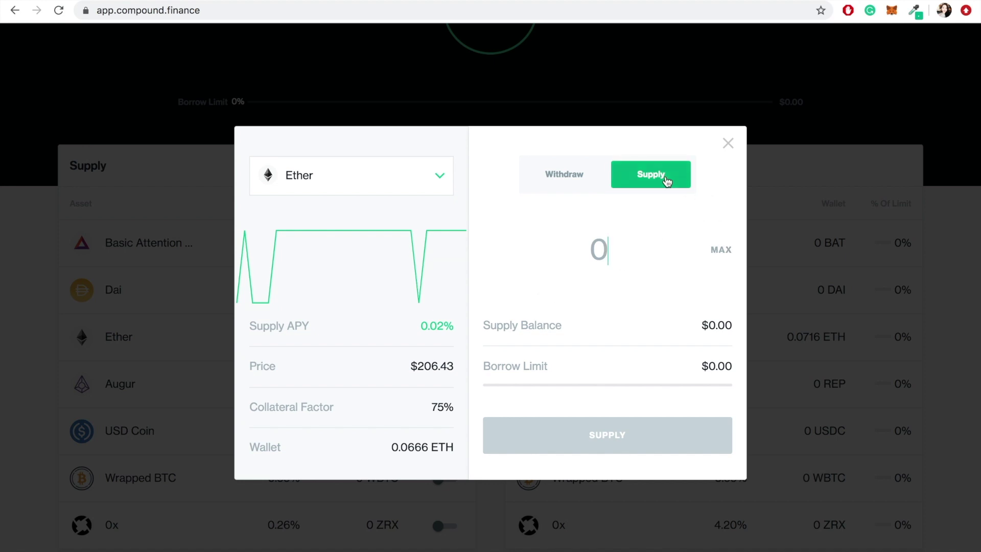
click(573, 178)
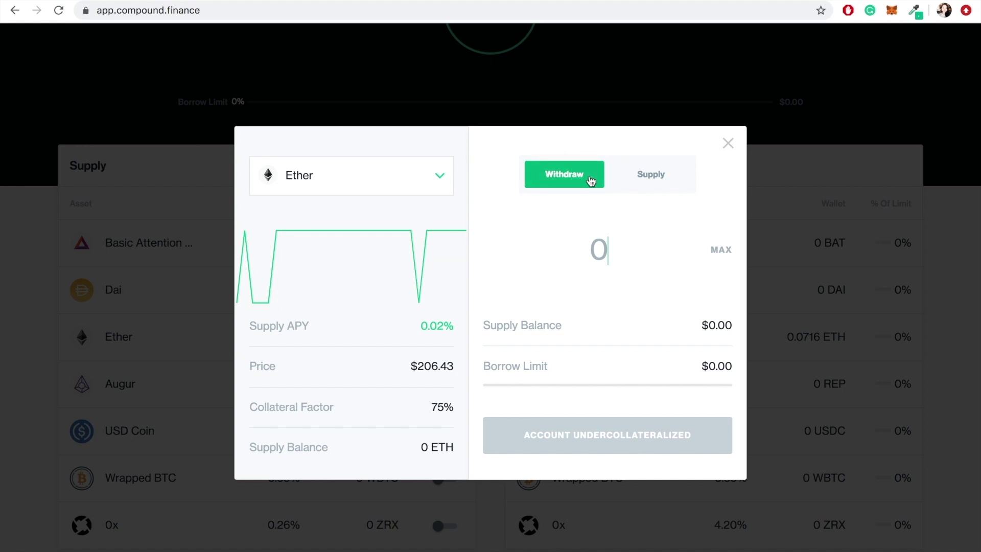
click(665, 176)
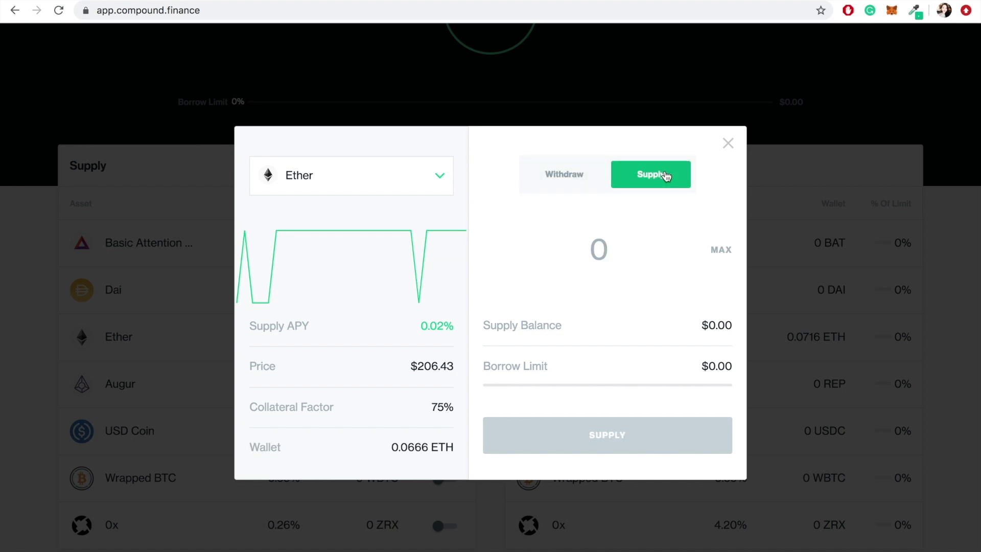
text(0.03)
key(BackSpace)
text(2)
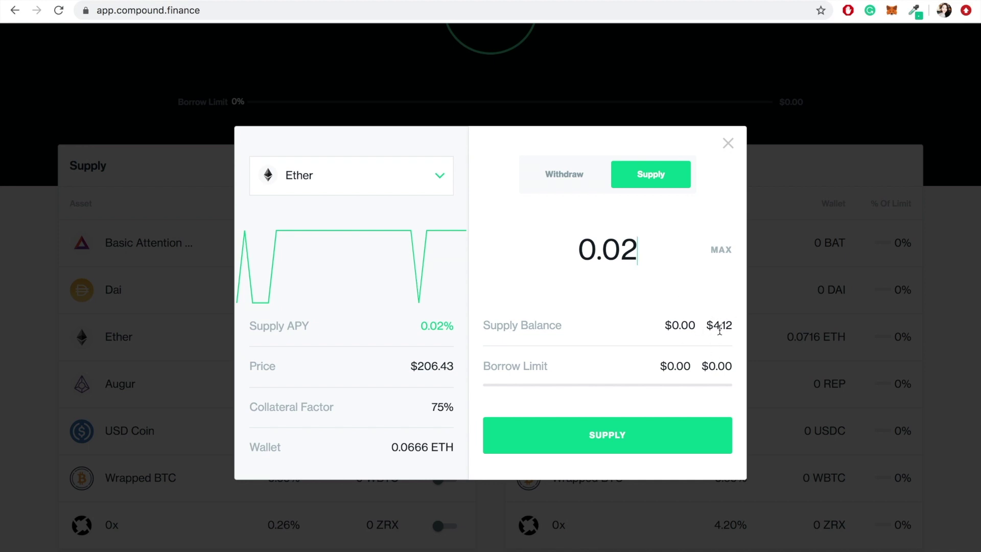
click(562, 439)
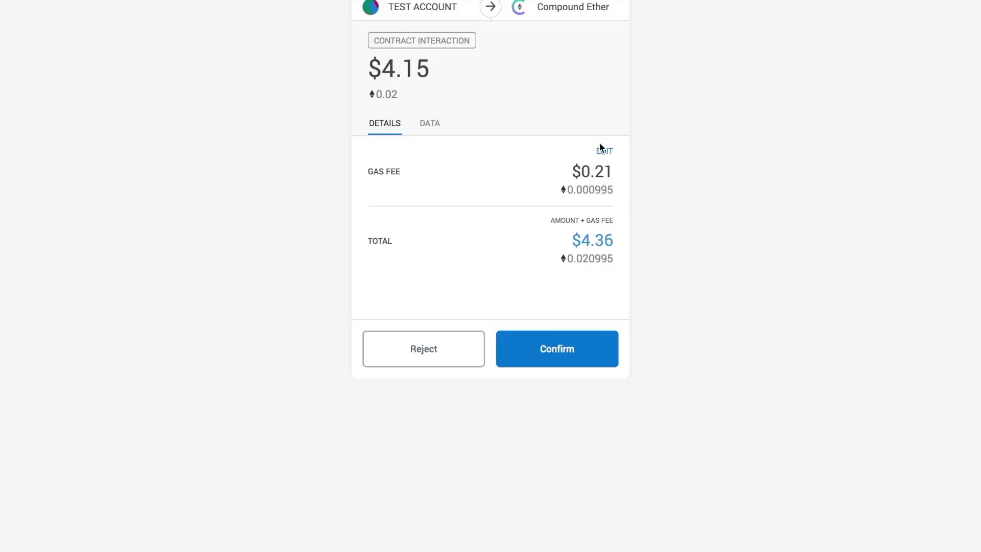
Set the Ether supply transaction's gas fee to the Slow option and confirm the transaction in MetaMask.
click(605, 151)
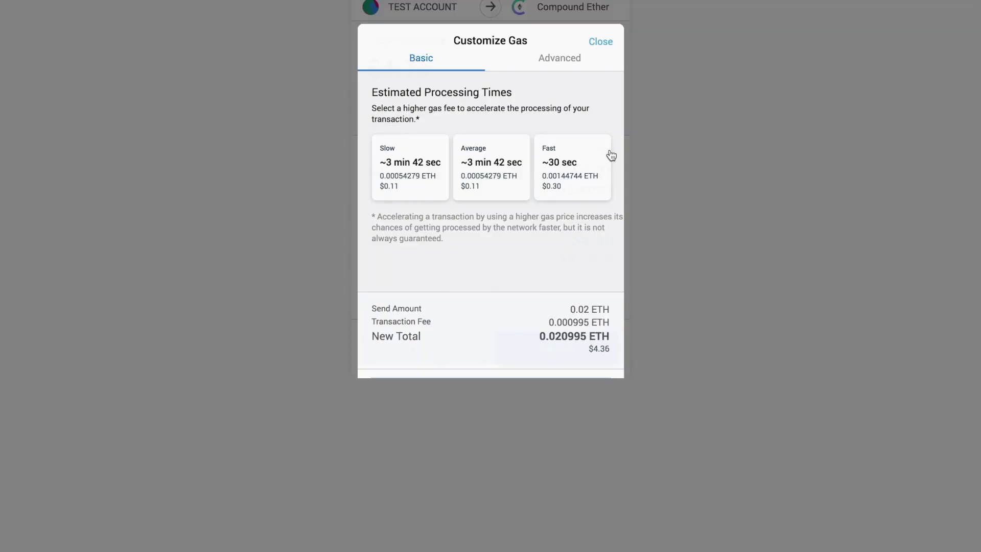
scroll(408, 307, down, 1)
scroll(408, 306, up, 1)
click(400, 146)
scroll(428, 314, down, 1)
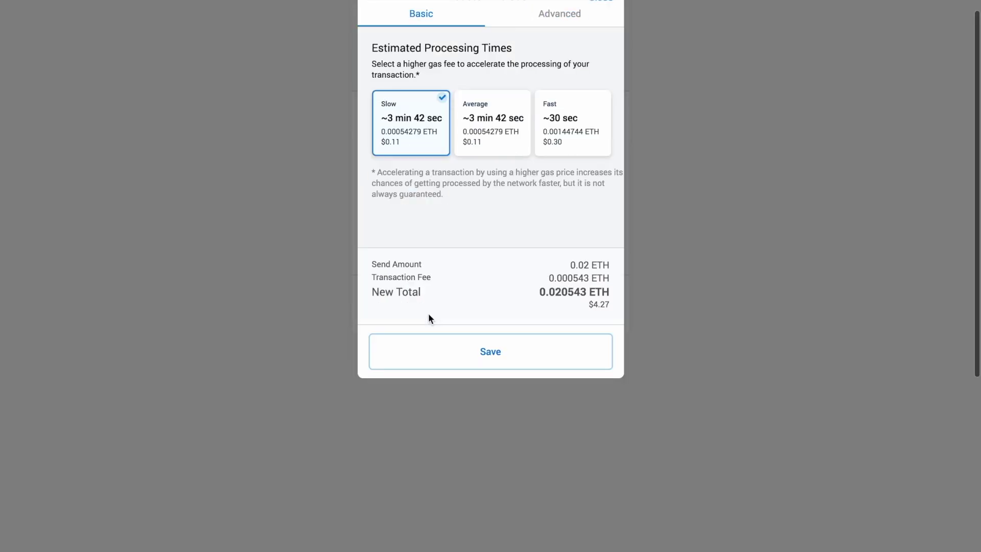
click(442, 350)
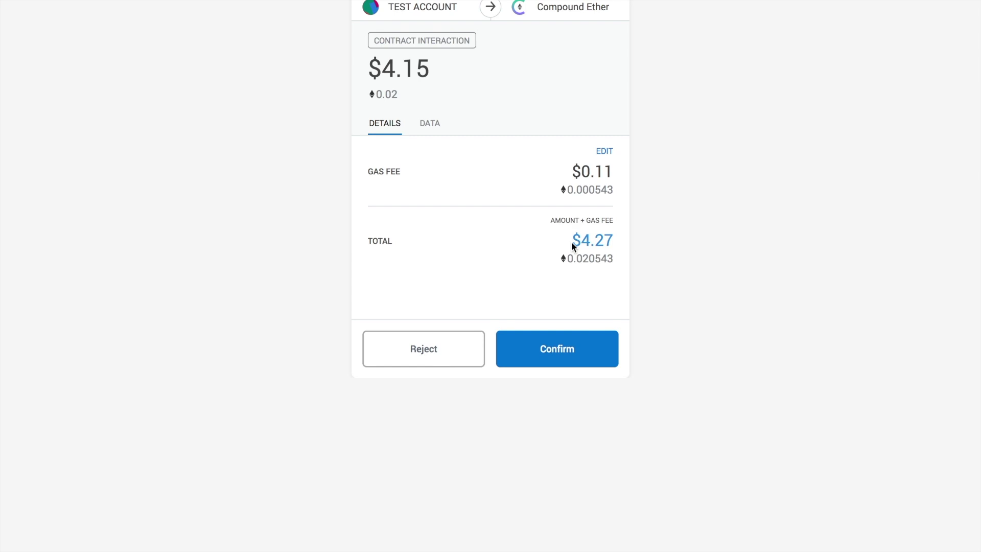
click(553, 354)
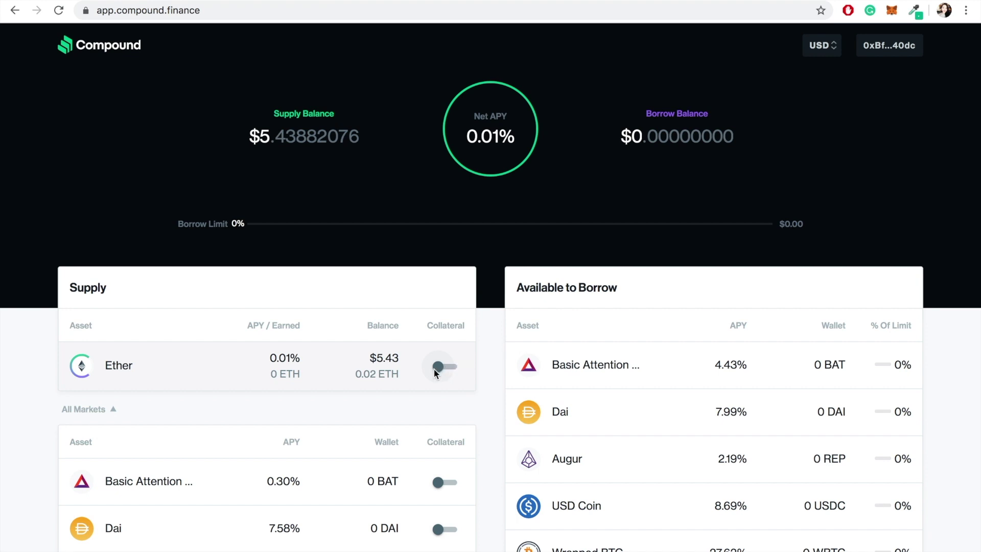
Enable the supplied Ether as collateral, using the Slow gas fee, and confirm the transaction in MetaMask.
click(434, 368)
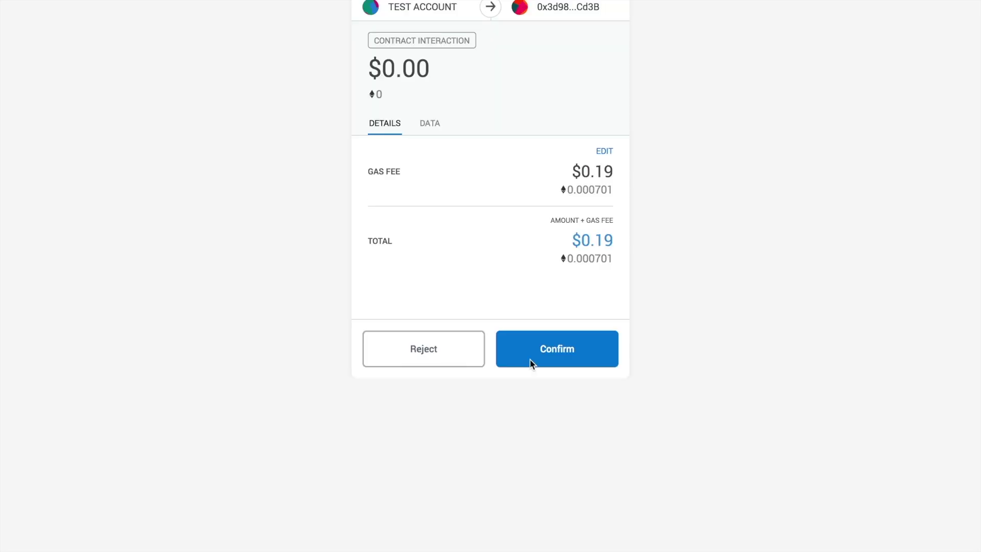
click(598, 152)
click(411, 174)
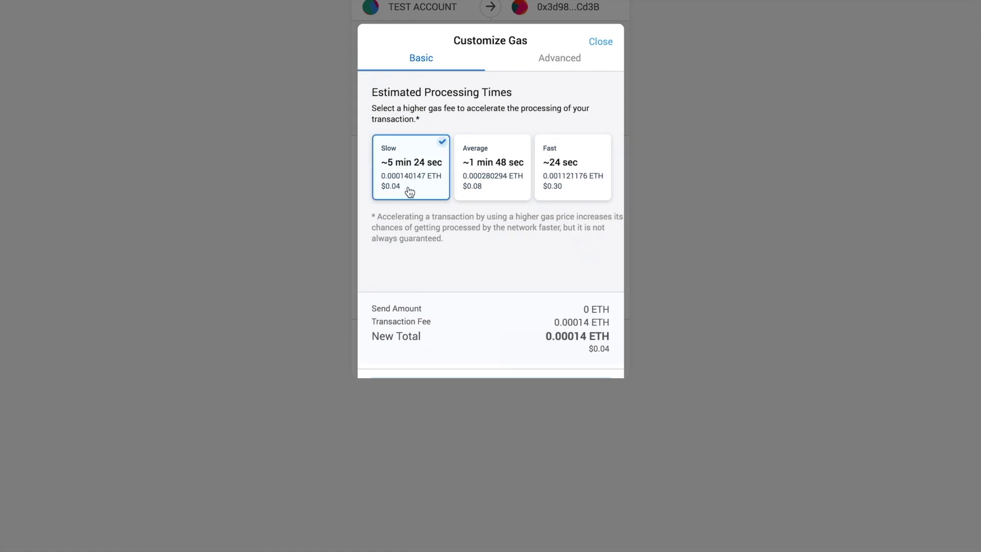
scroll(413, 220, down, 1)
click(460, 363)
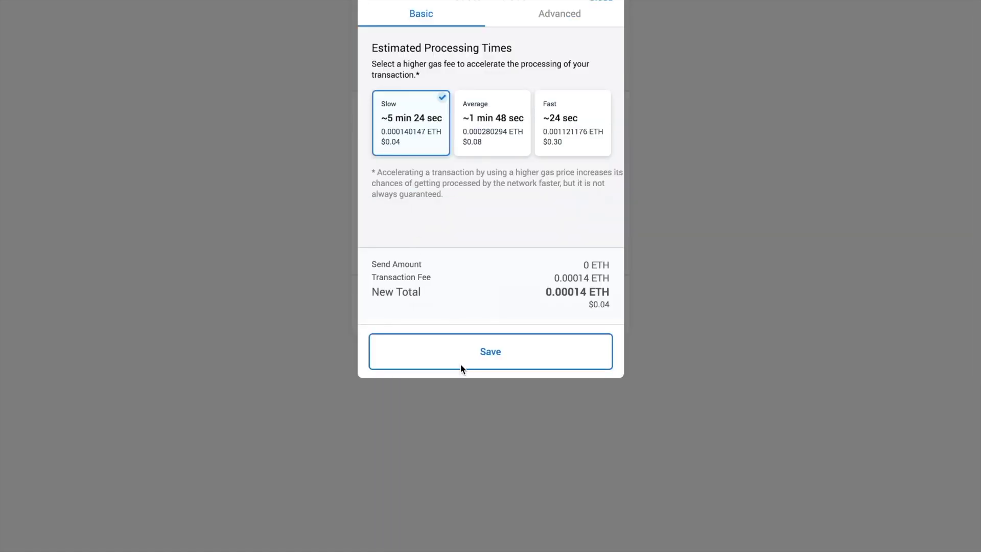
click(570, 350)
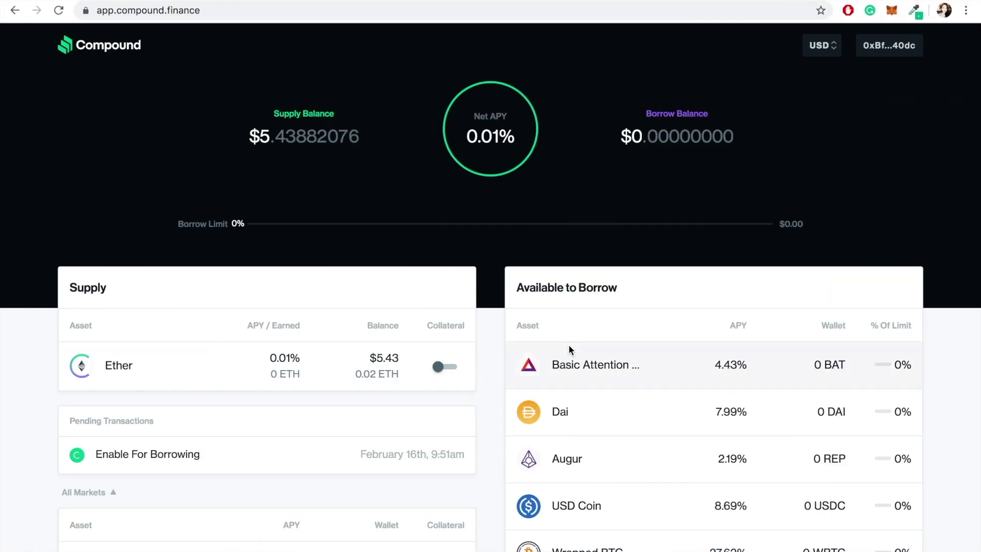
Enable Augur for borrowing in Compound and confirm the REP spending permission in MetaMask.
scroll(569, 345, down, 3)
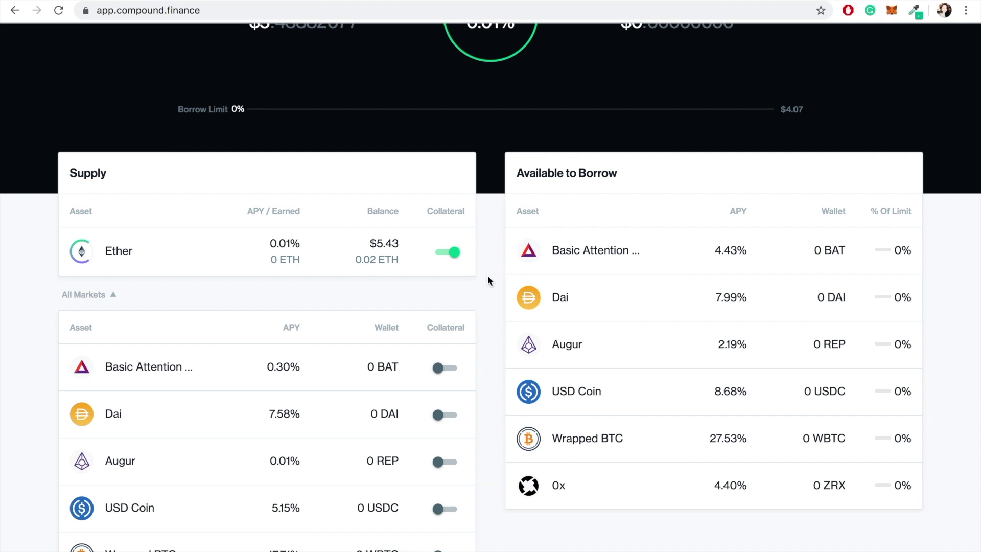
click(568, 349)
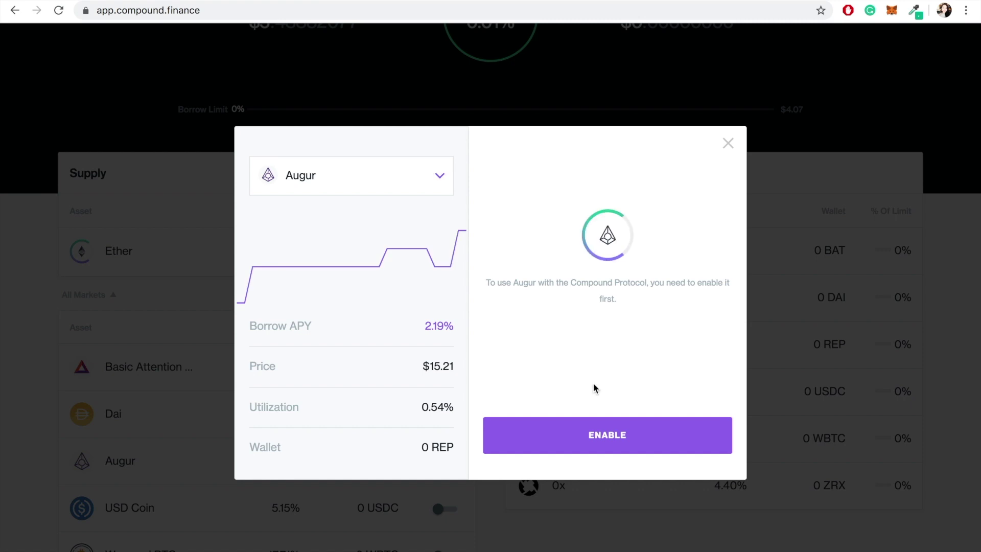
click(605, 454)
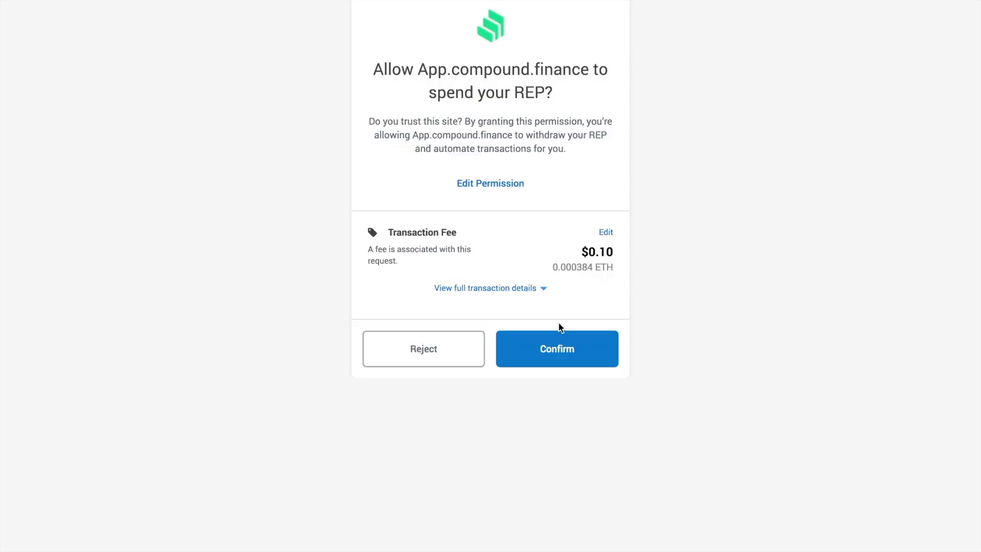
click(558, 352)
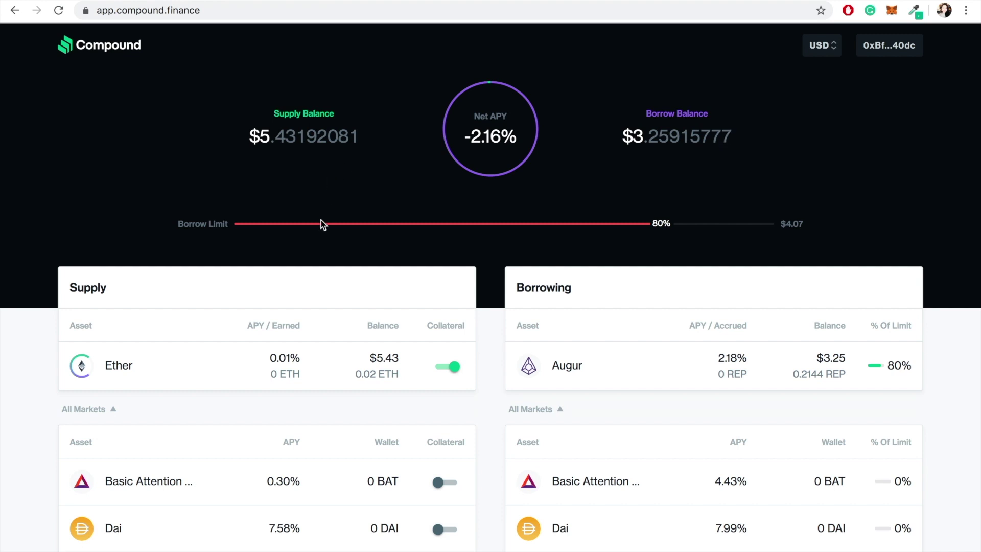
Preview repaying the maximum amount of the borrowed Augur, and close its market without submitting the repayment.
mouse_move(650, 231)
click(623, 382)
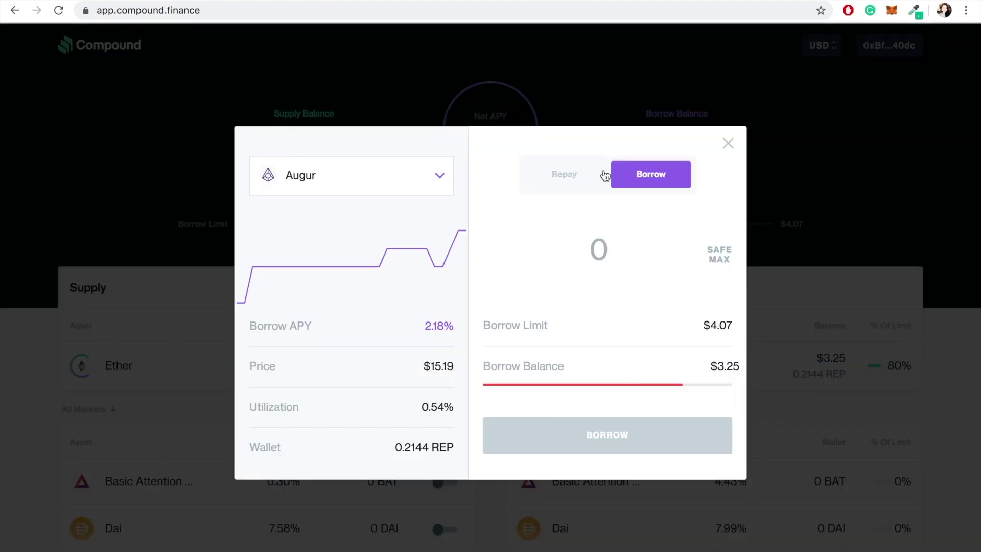
click(605, 175)
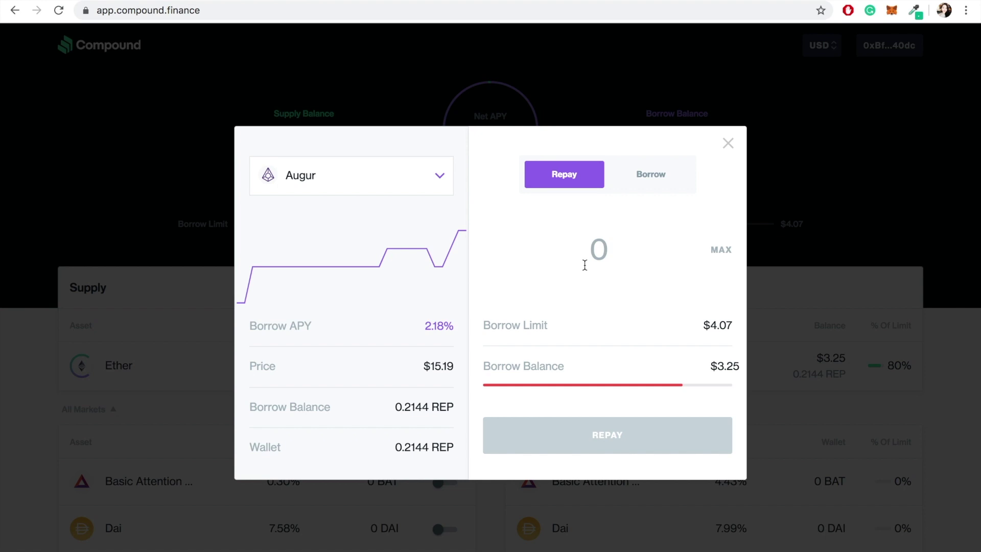
click(721, 250)
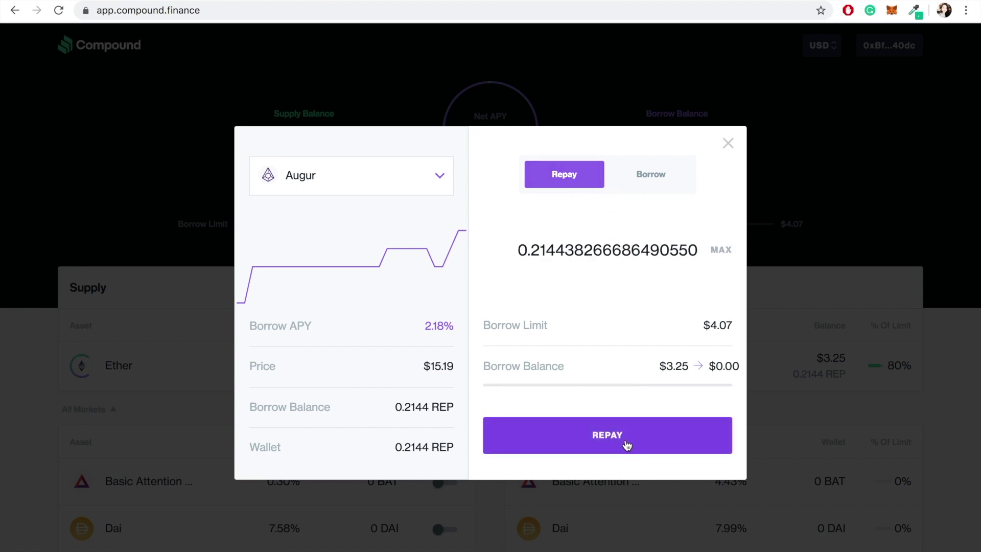
click(729, 144)
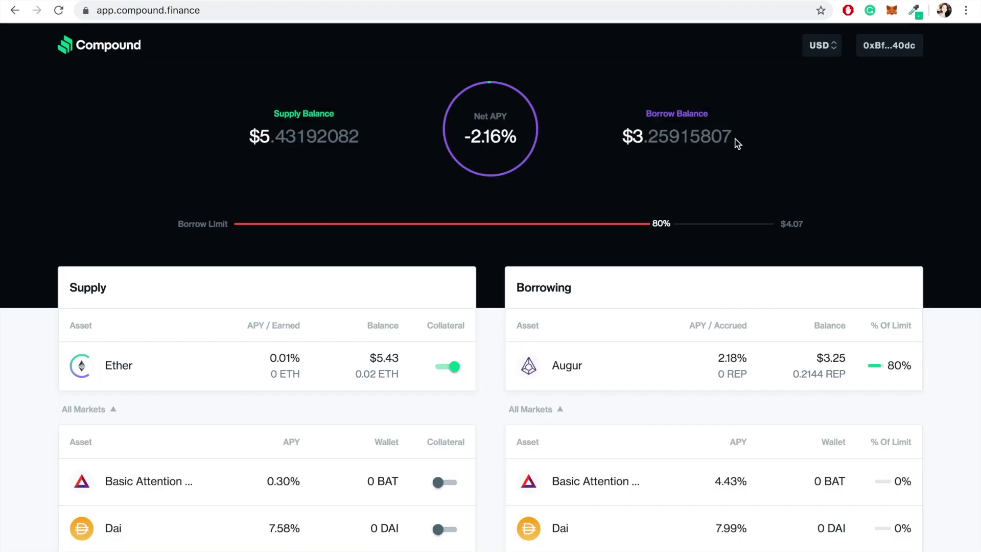
Look through Ether's supply and withdraw views and Augur's borrow view, closing each market without submitting anything.
click(160, 377)
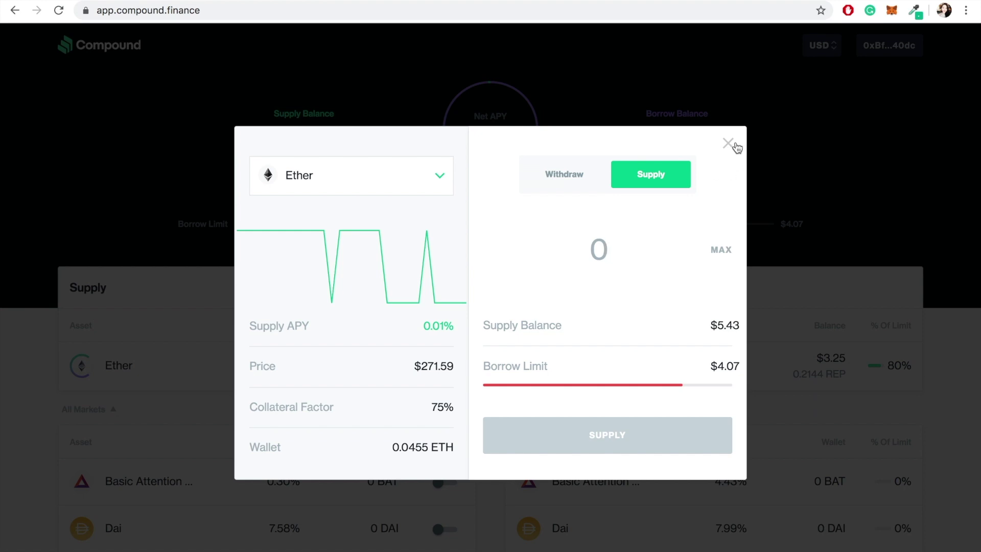
click(730, 145)
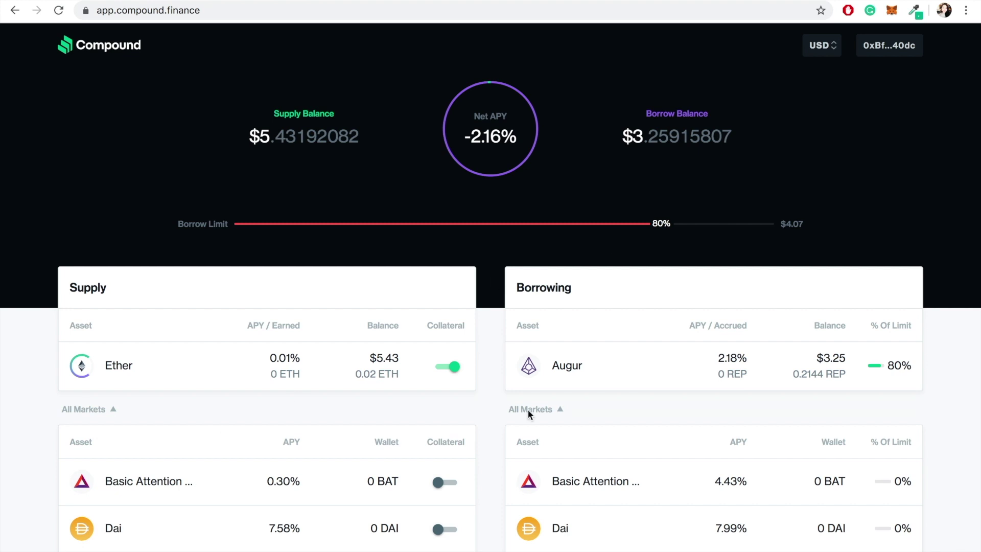
scroll(529, 409, down, 3)
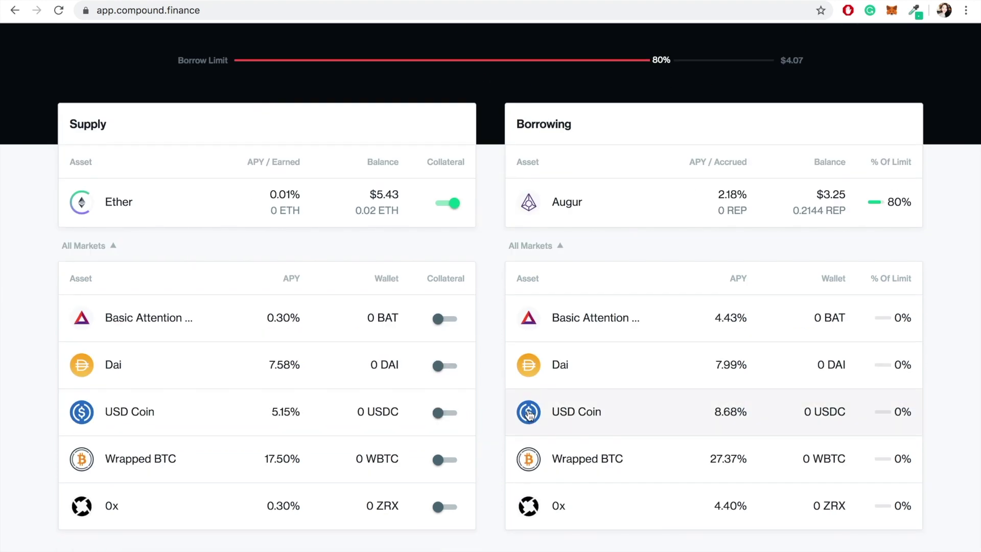
click(614, 212)
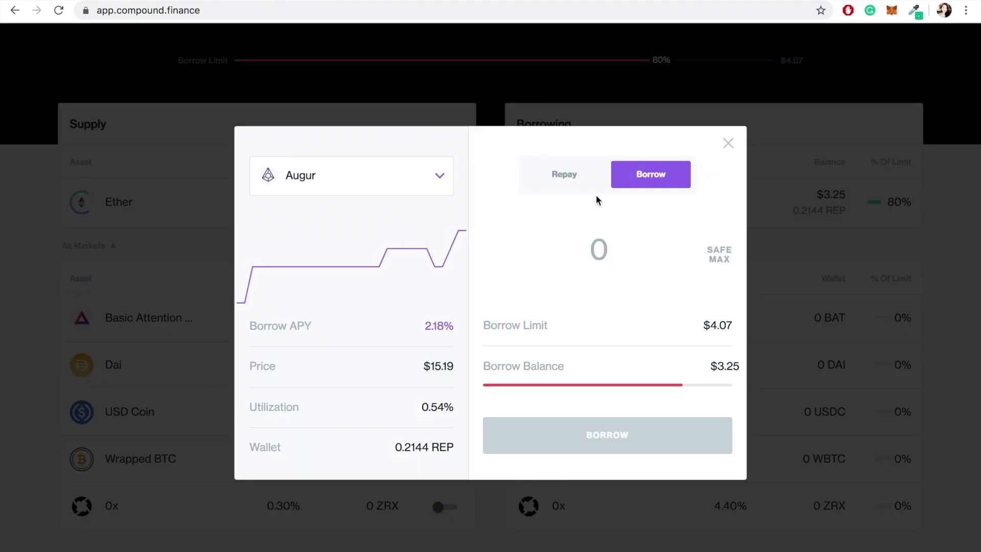
click(728, 144)
click(363, 205)
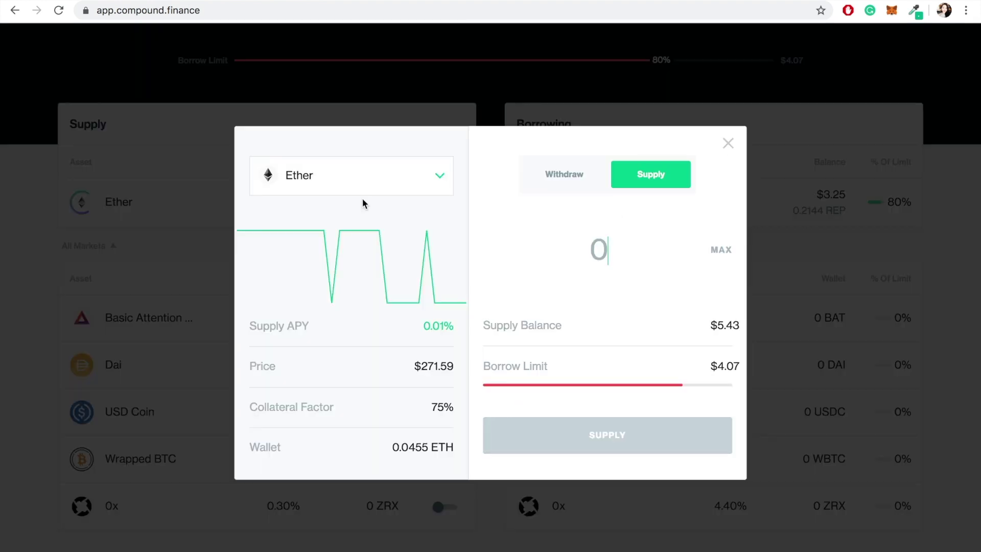
click(559, 184)
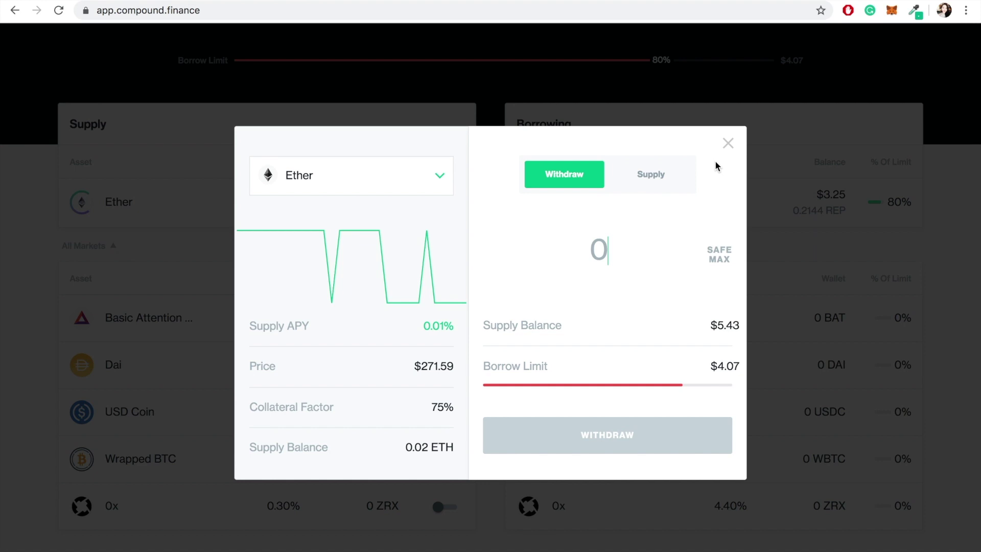
click(735, 147)
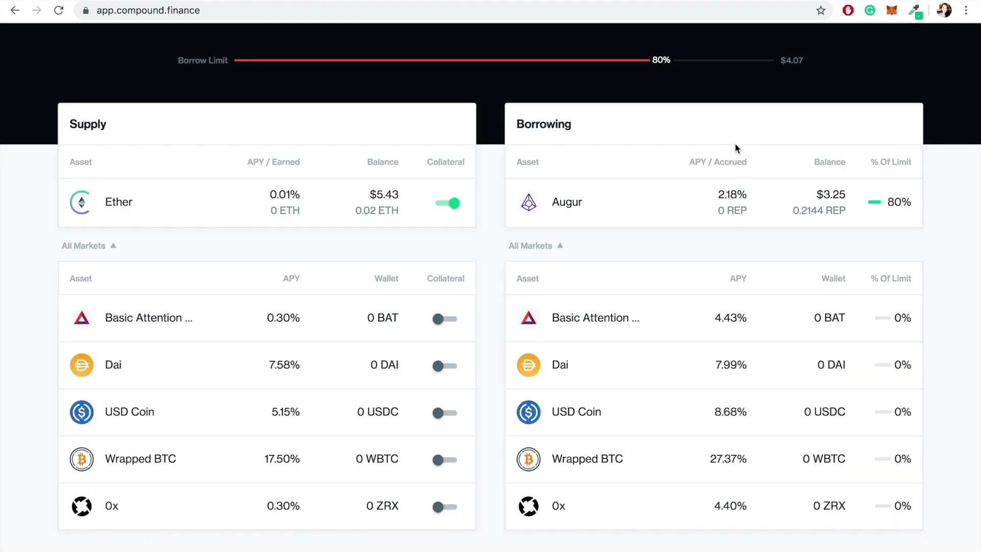